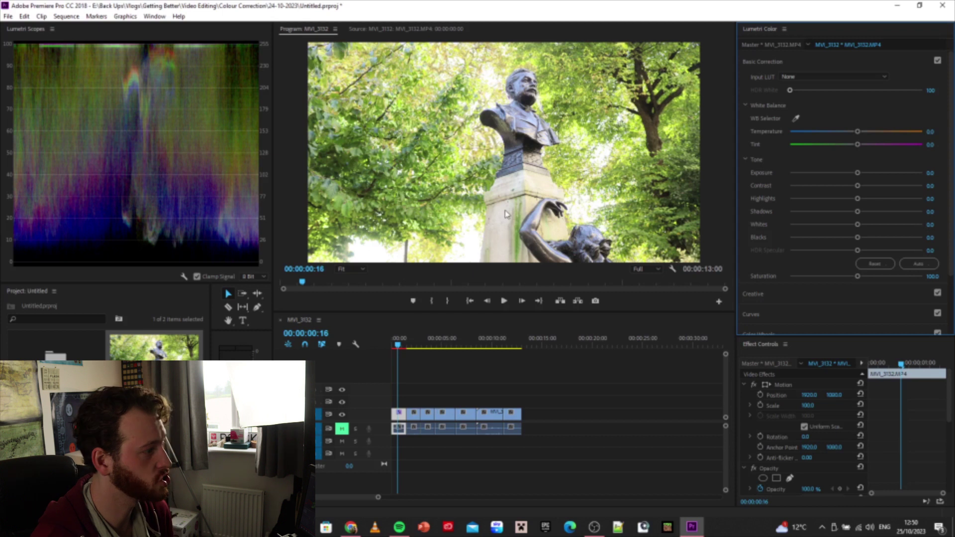
Dock the Source monitor with Lumetri Scopes, keep the waveform showing, and scrub the clip's opening frames
left_click_drag(405, 28, 137, 149)
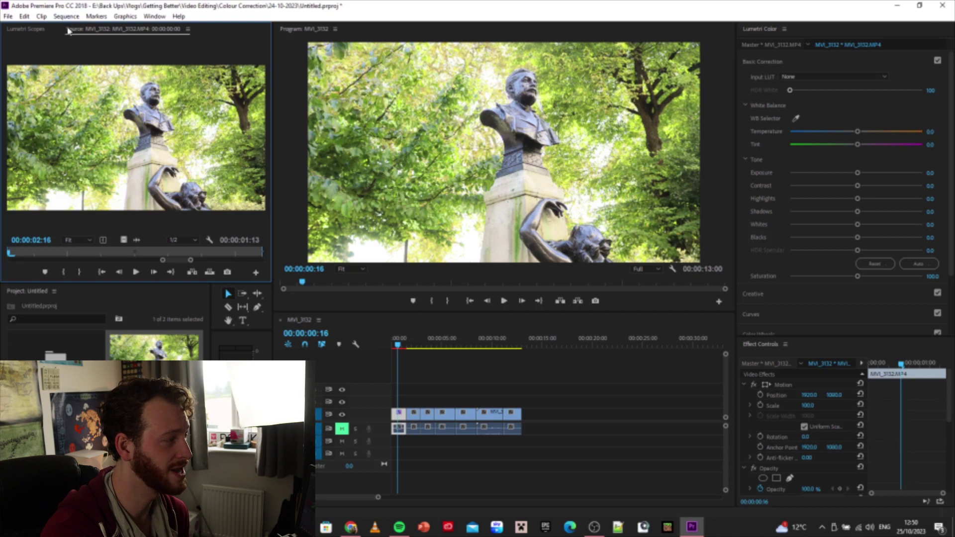
left_click(32, 30)
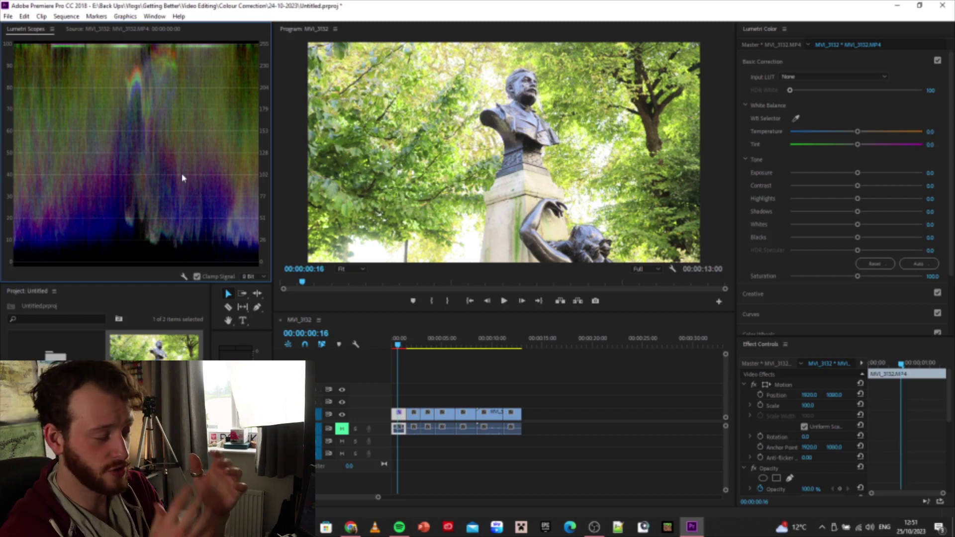
mouse_move(398, 344)
left_mouse_down()
mouse_move(512, 356)
mouse_move(398, 354)
left_mouse_up()
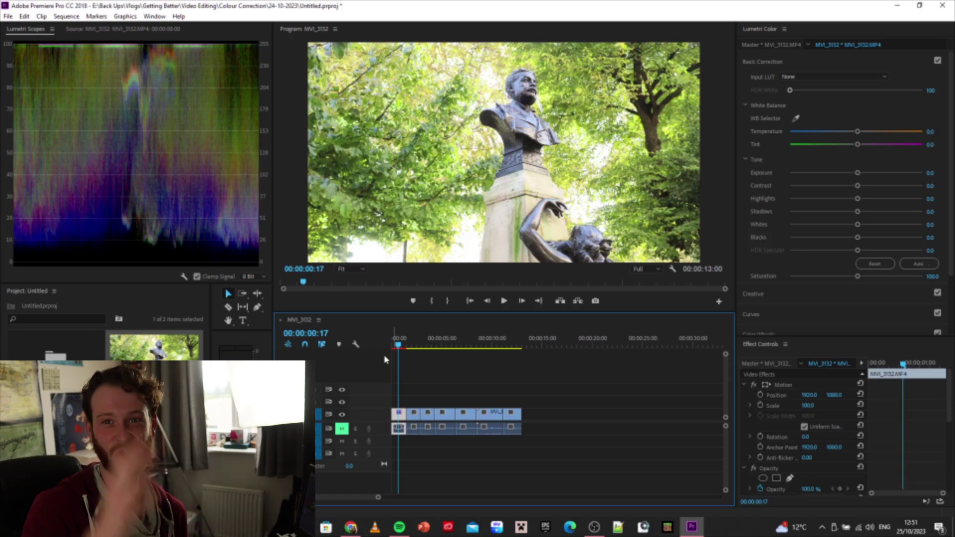
left_click(402, 345)
left_click_drag(401, 348, 397, 349)
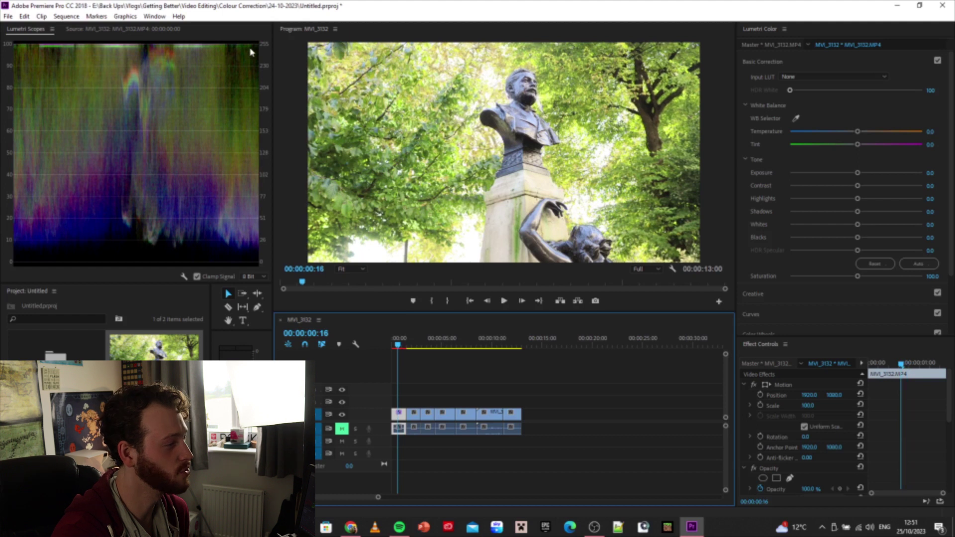
On the sun-flare frame, darken the statue clip's tone, settling blacks near -49.8 and shadows at -71.5
left_click_drag(401, 351, 395, 349)
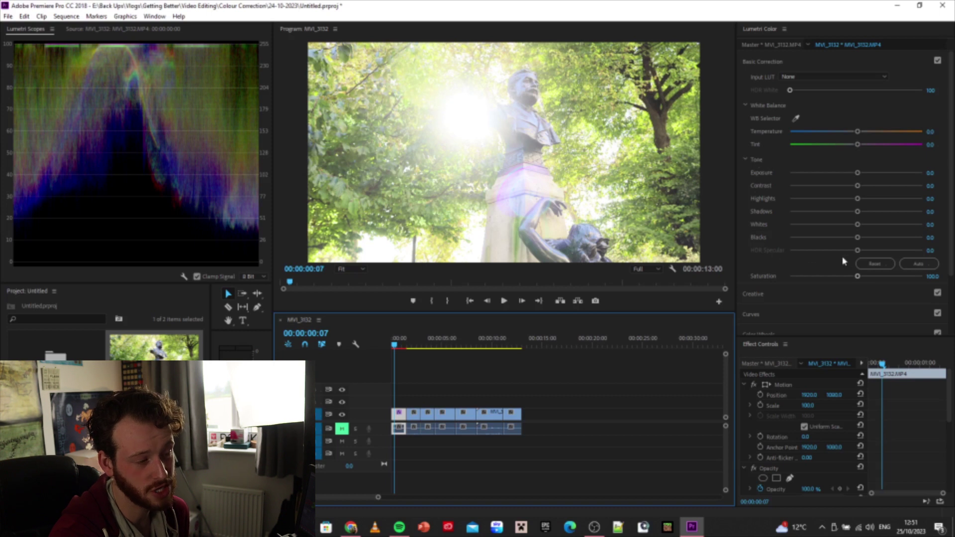
left_click_drag(857, 239, 856, 239)
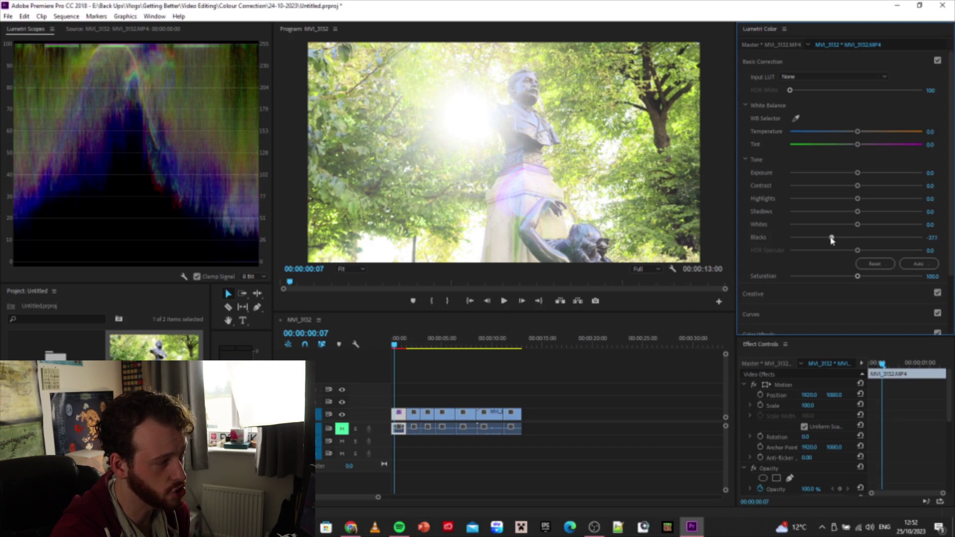
left_click_drag(828, 241, 811, 244)
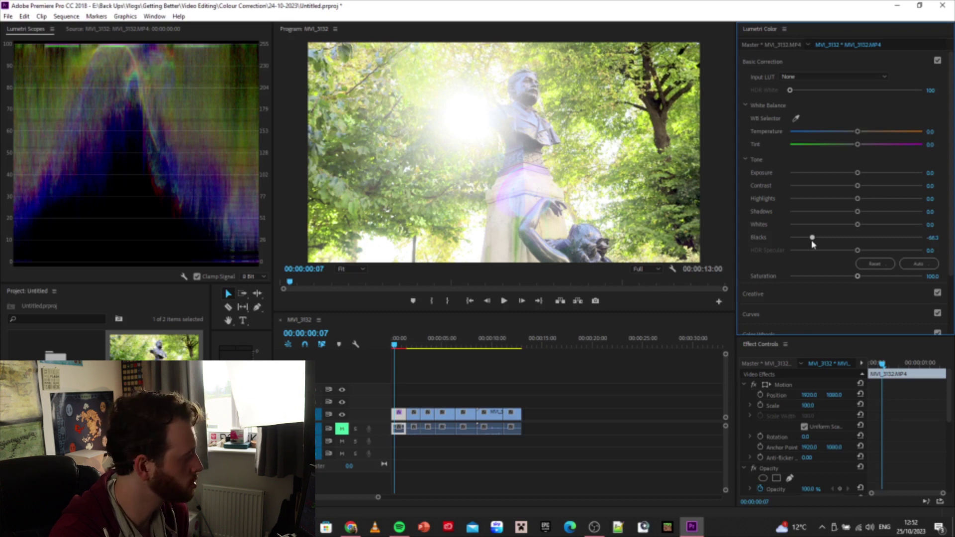
left_click_drag(812, 244, 824, 242)
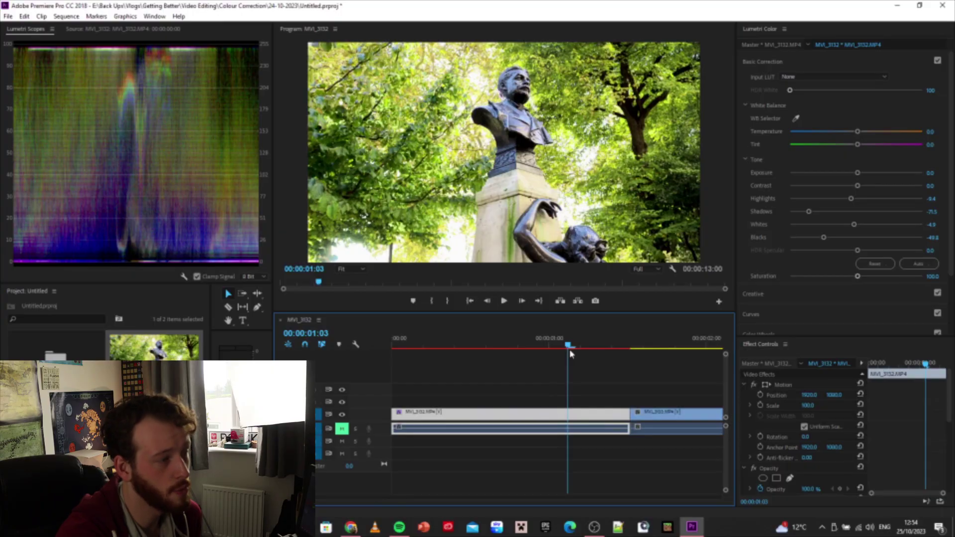
Lift the statue clip's Shadows to about -37 and Blacks to -11.6, then review the frames
left_click_drag(570, 354, 501, 345)
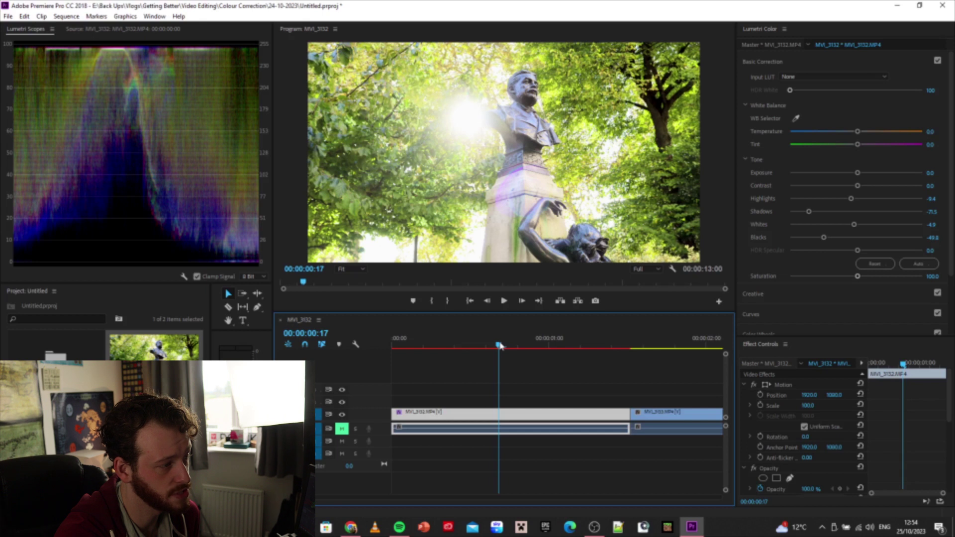
mouse_move(501, 346)
left_mouse_down()
mouse_move(384, 362)
mouse_move(429, 357)
left_mouse_up()
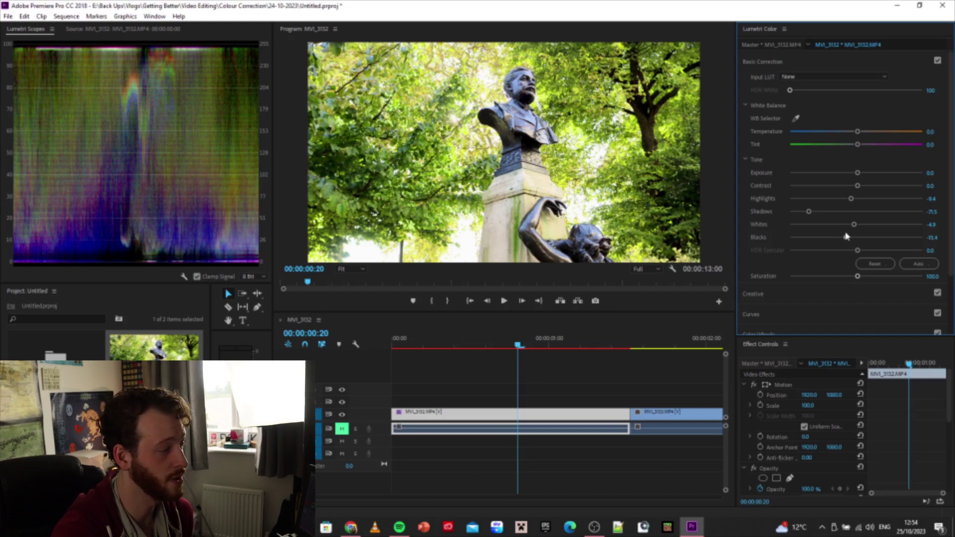
left_click_drag(852, 237, 849, 237)
left_click_drag(809, 212, 832, 214)
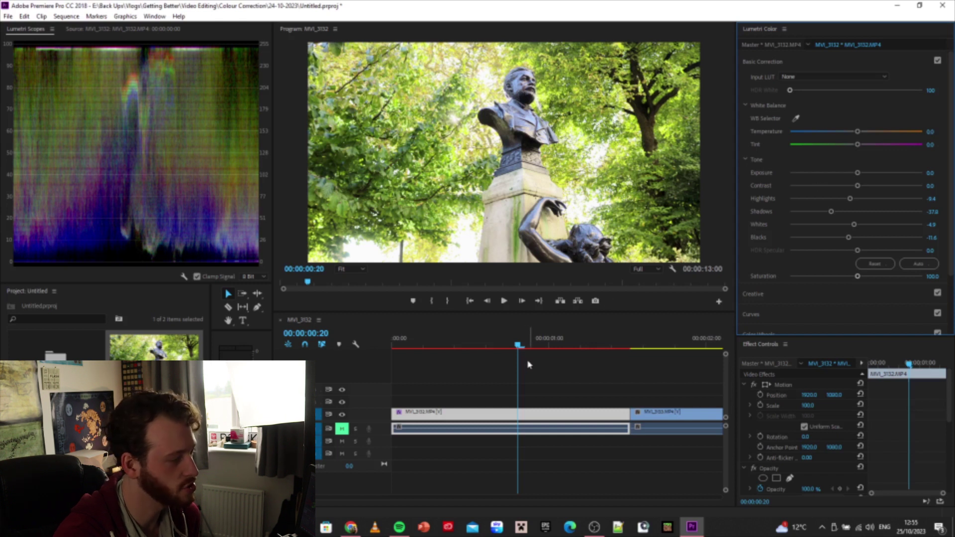
mouse_move(517, 346)
left_mouse_down()
mouse_move(436, 343)
mouse_move(618, 345)
mouse_move(609, 347)
left_mouse_up()
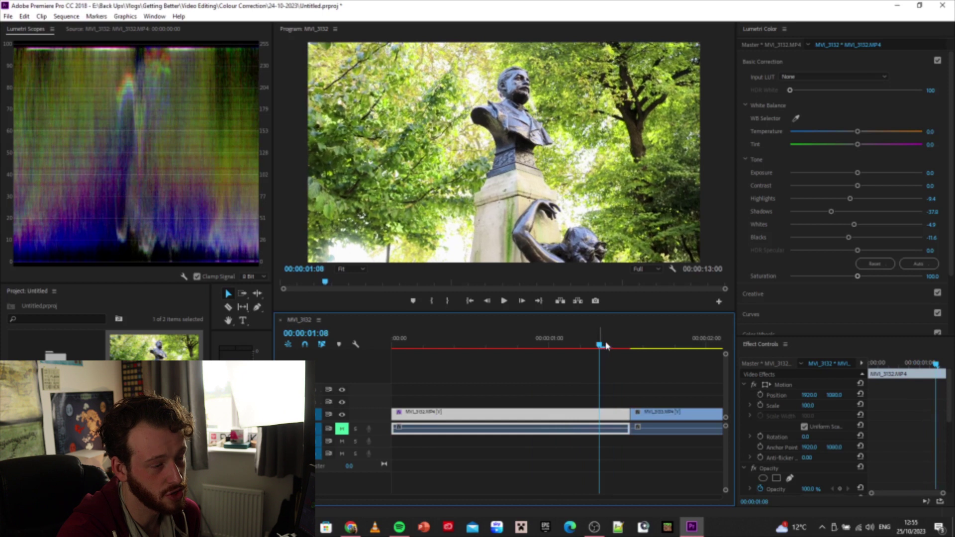
left_click(796, 119)
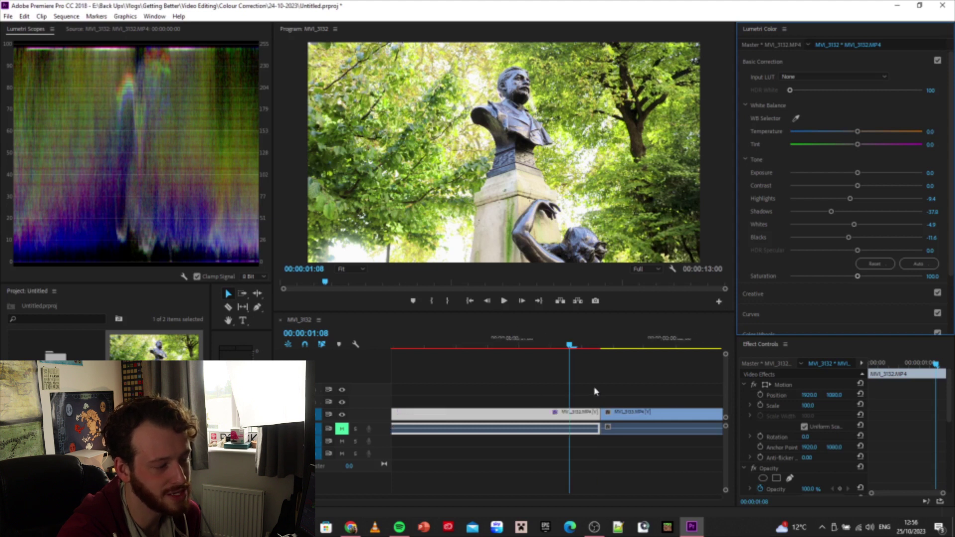
Raise the statue clip's White Balance Temperature to about 7.1
scroll(480, 383, "down", 3)
scroll(480, 383, "up", 1)
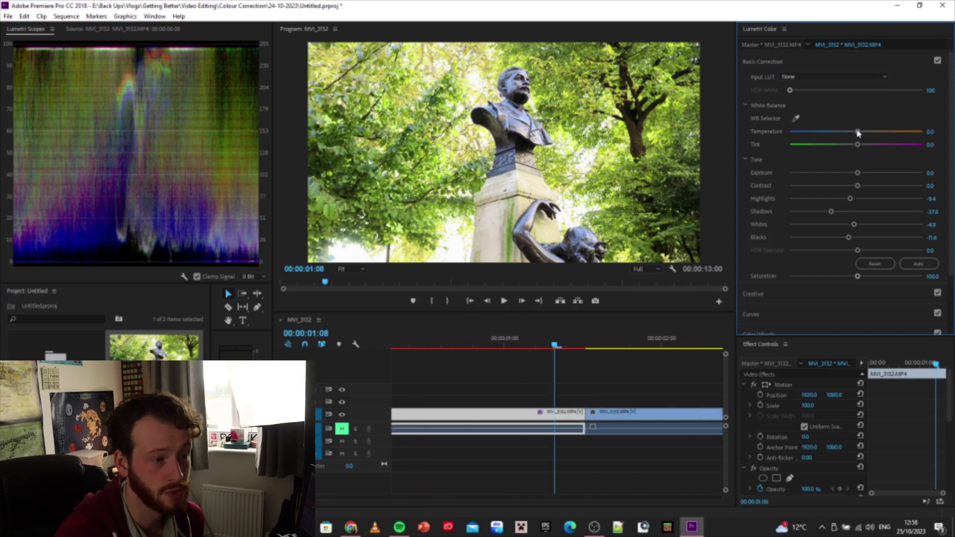
left_click_drag(860, 128, 862, 133)
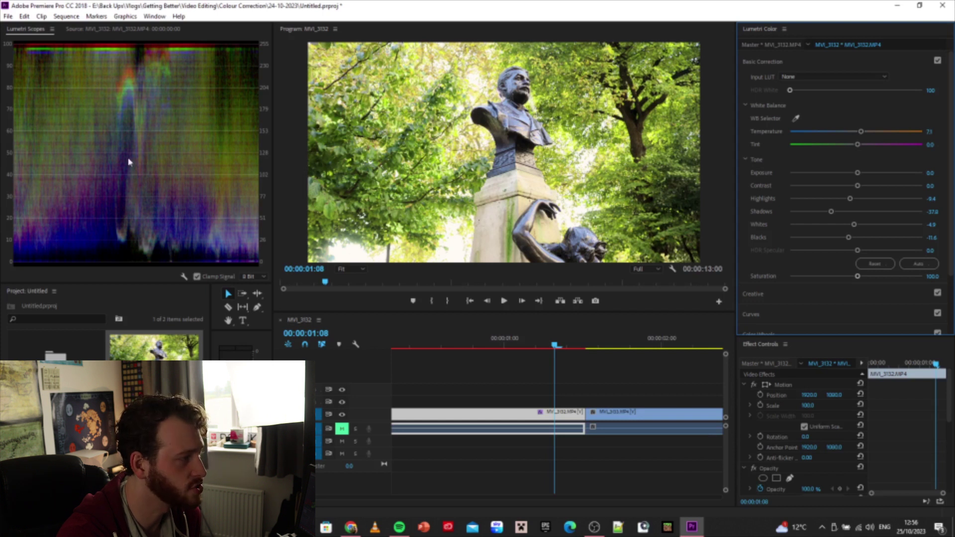
Add the RGB Parade and YUV Vectorscope alongside the Waveform in Lumetri Scopes
left_click(197, 277)
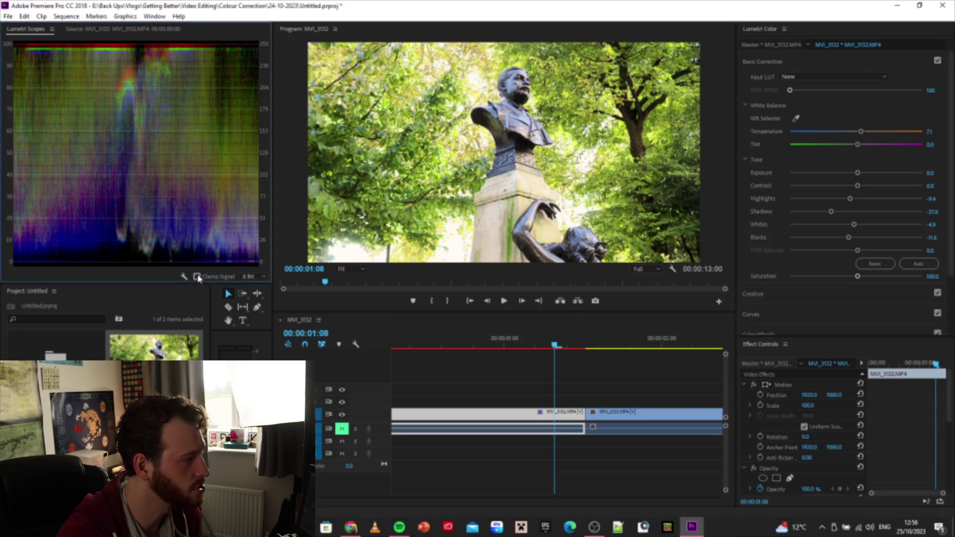
right_click(108, 71)
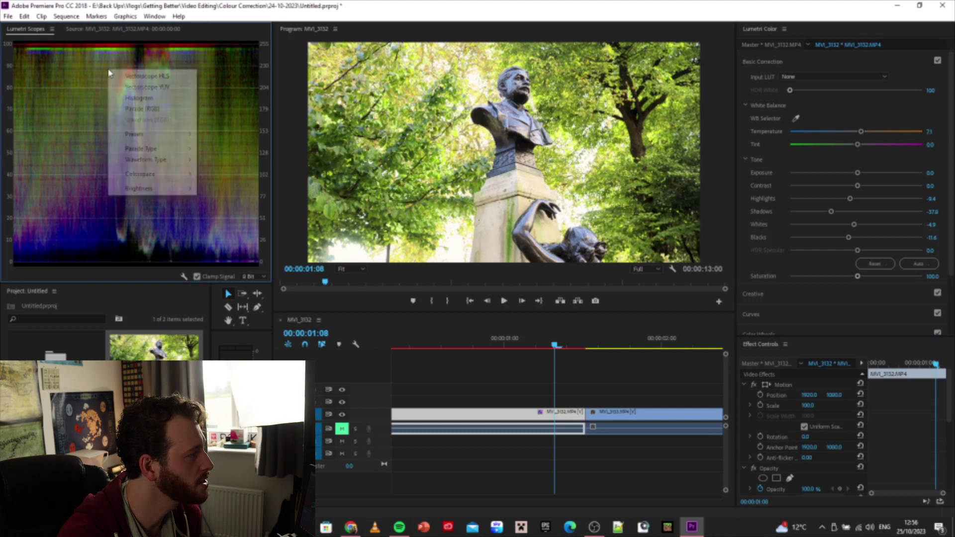
left_click(144, 109)
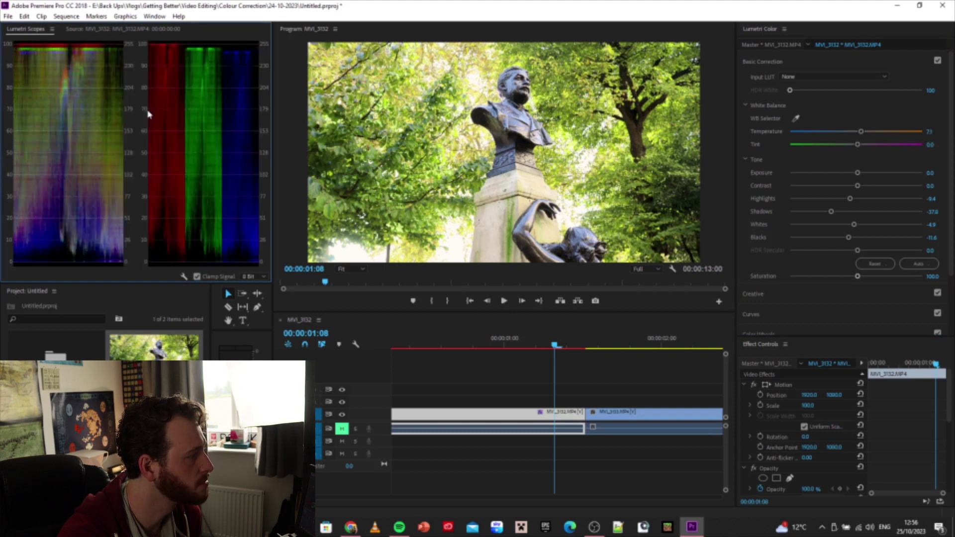
right_click(104, 69)
left_click(112, 84)
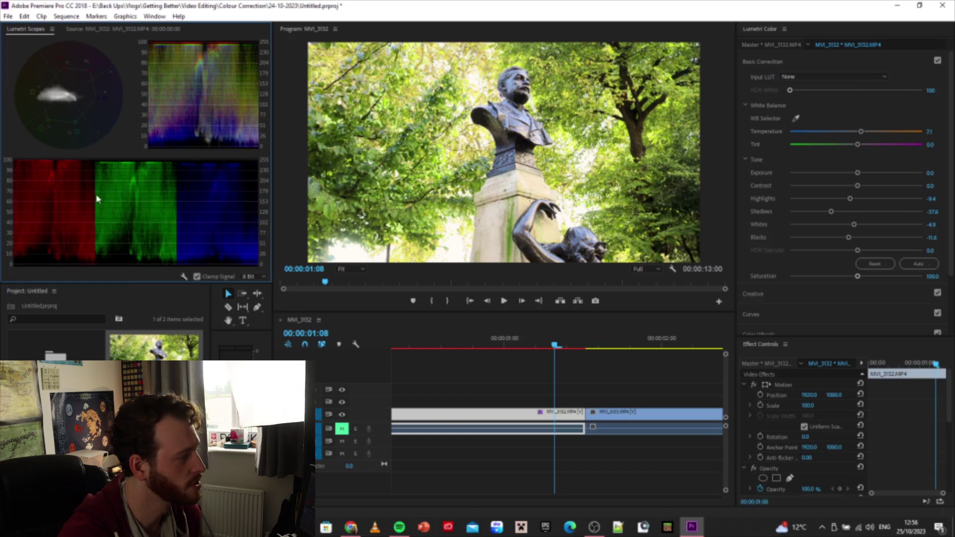
right_click(133, 160)
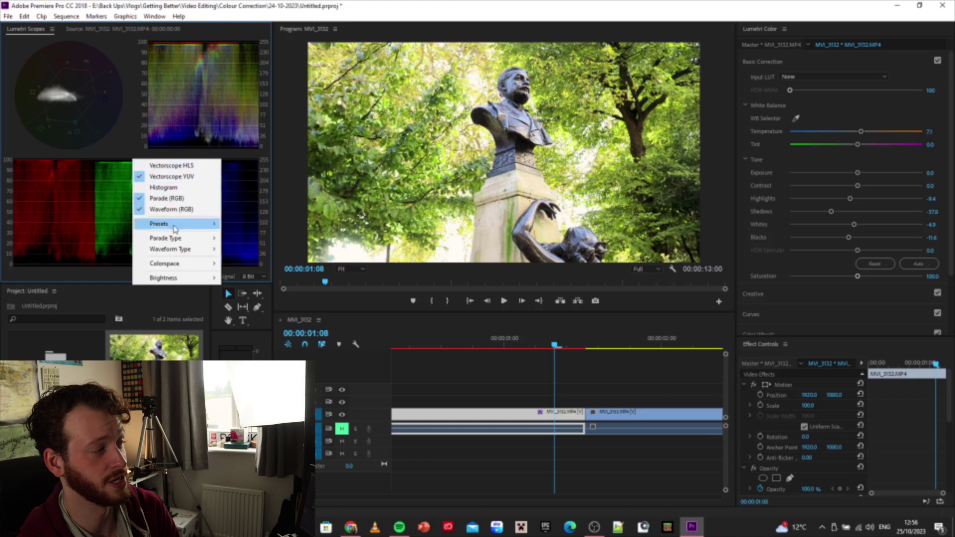
left_click(45, 91)
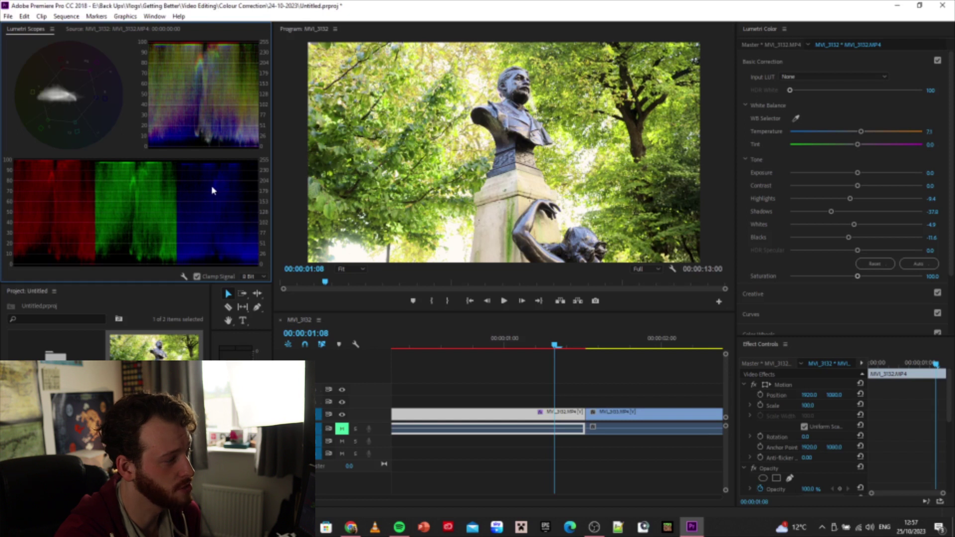
Cool the statue clip's Temperature, trying -15.4 and -21.3 before settling at -4.1
left_click_drag(862, 132, 860, 133)
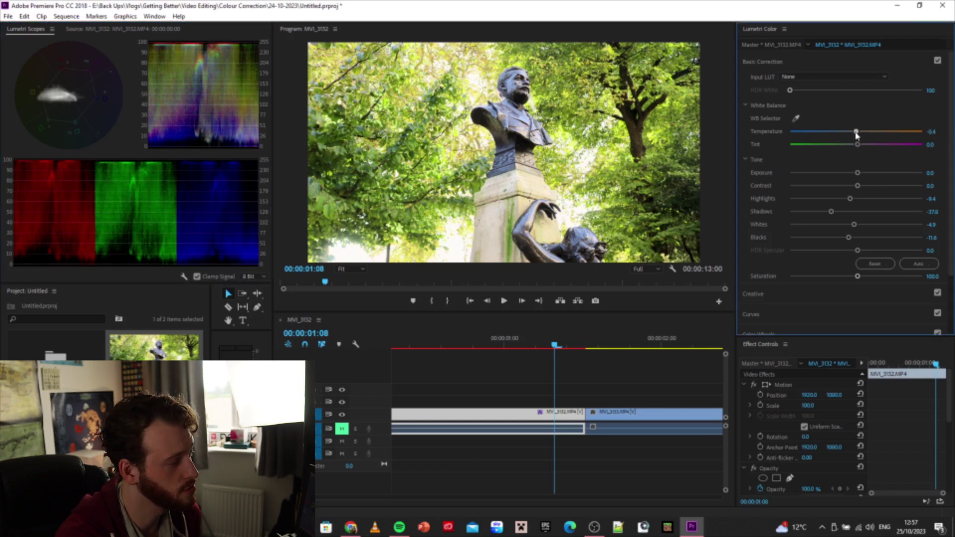
left_click_drag(857, 136, 852, 136)
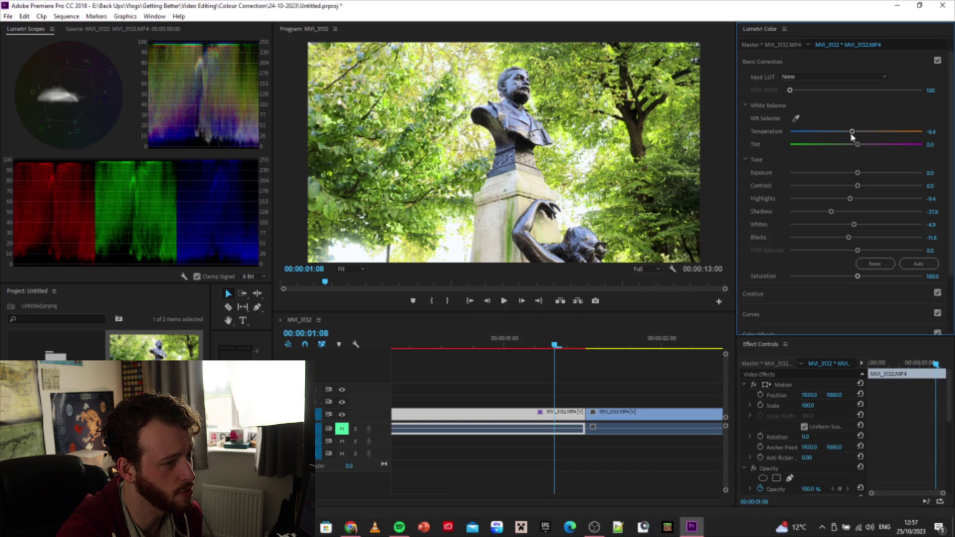
left_click_drag(853, 132, 846, 133)
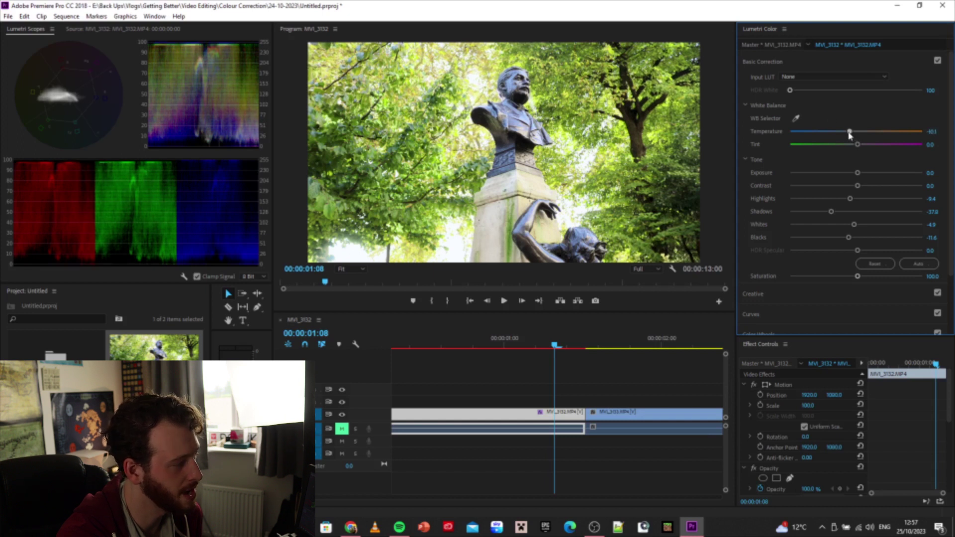
left_click_drag(846, 133, 843, 133)
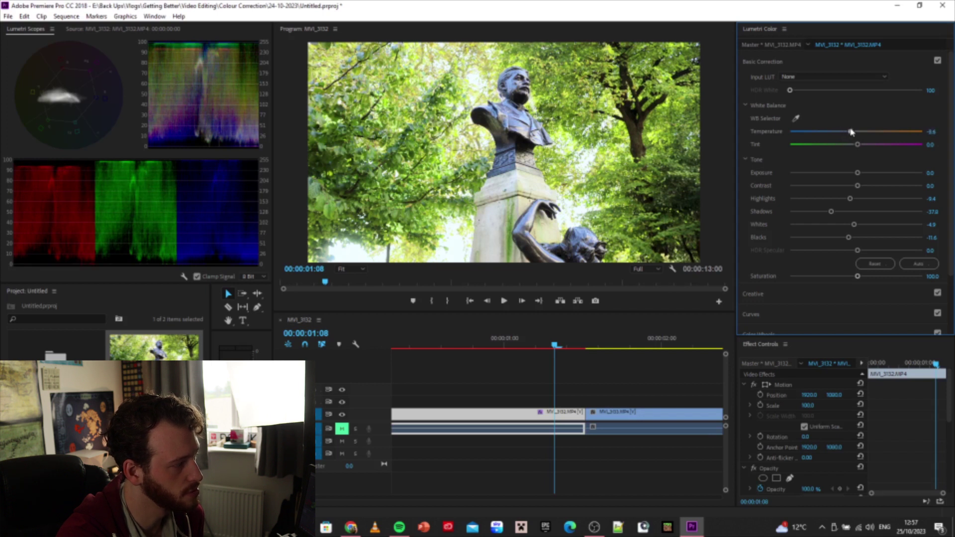
left_click_drag(854, 131, 855, 132)
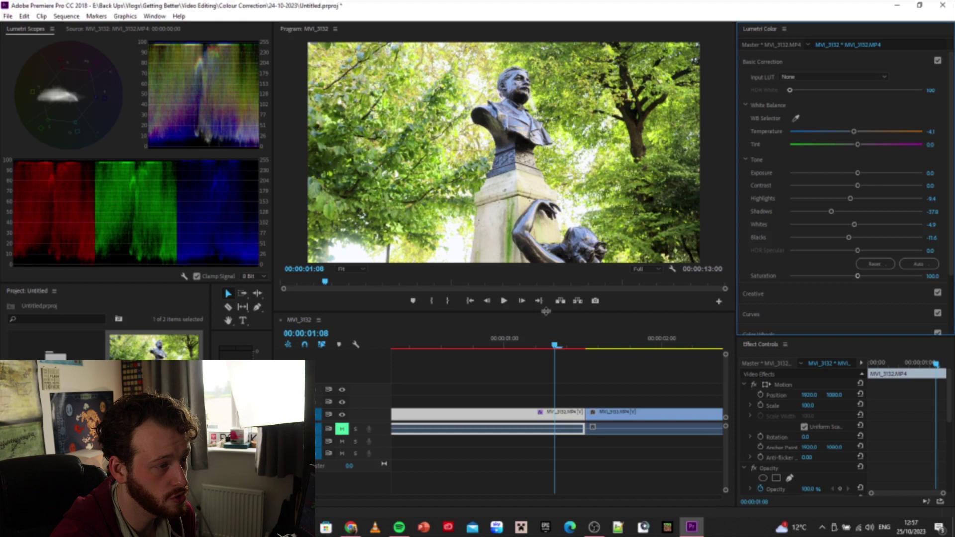
Move the playhead onto the gargoyle carving clip and preview its frames
scroll(522, 366, "down", 2)
left_click(517, 347)
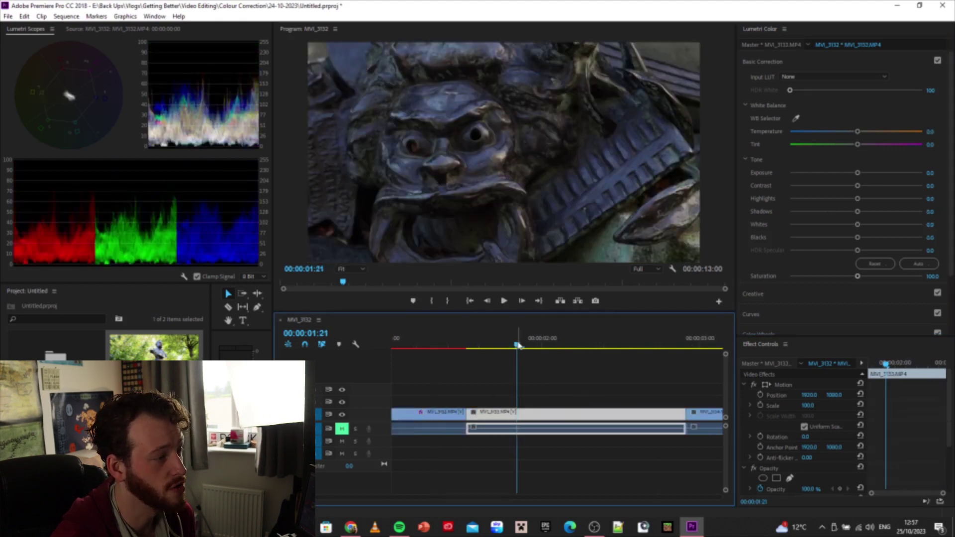
mouse_move(517, 347)
left_mouse_down()
mouse_move(674, 348)
mouse_move(512, 359)
mouse_move(571, 362)
left_mouse_up()
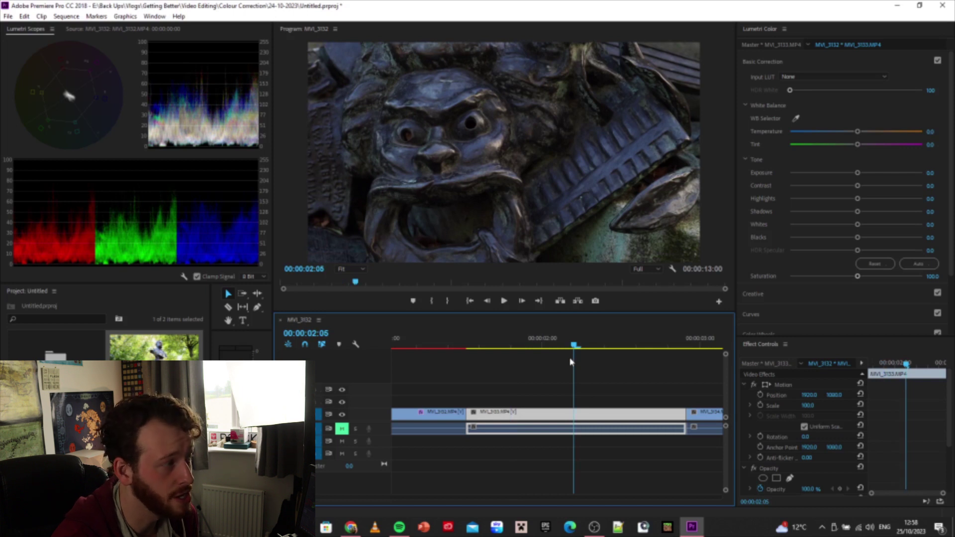
left_click_drag(571, 362, 497, 359)
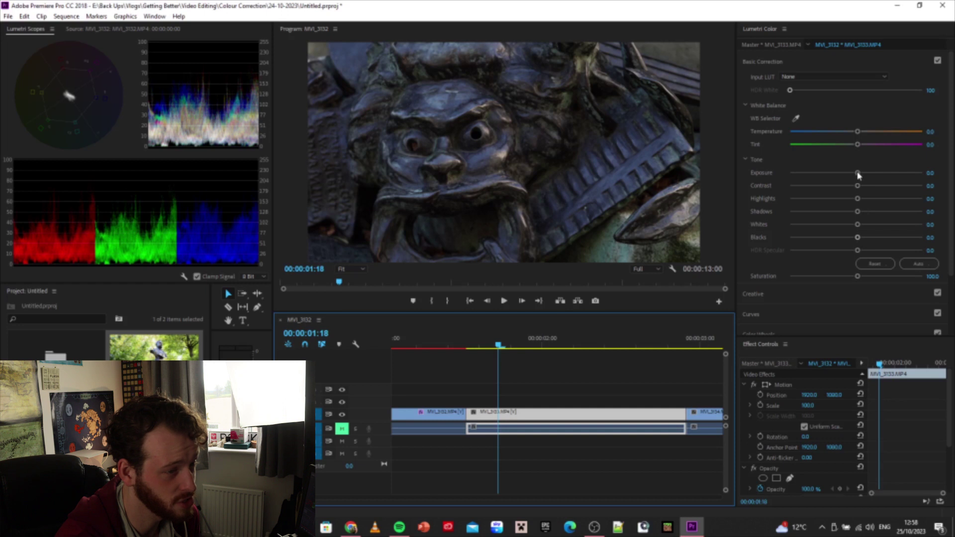
Raise the gargoyle clip's Exposure to 0.3, Whites to 58.1 and Temperature to 29.6
left_click_drag(858, 173, 859, 173)
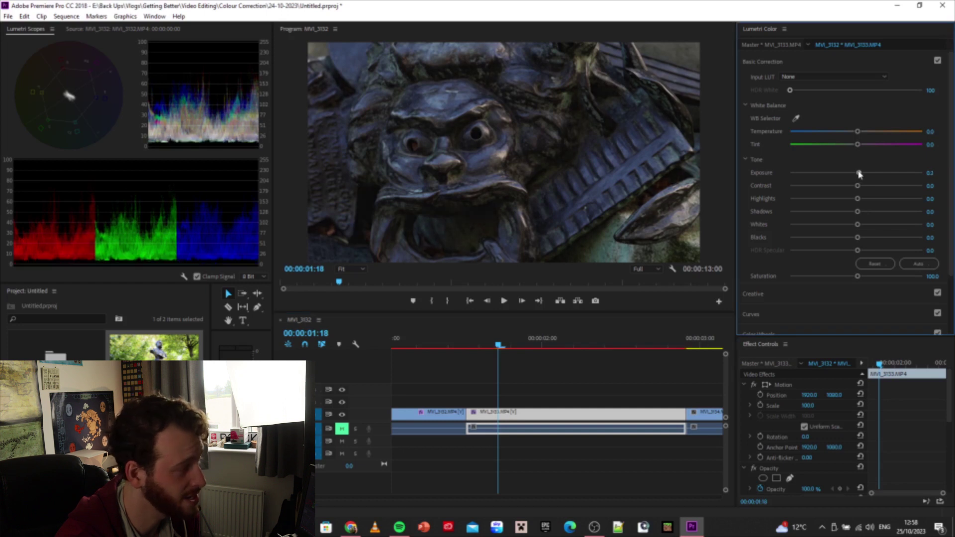
left_click_drag(859, 173, 862, 174)
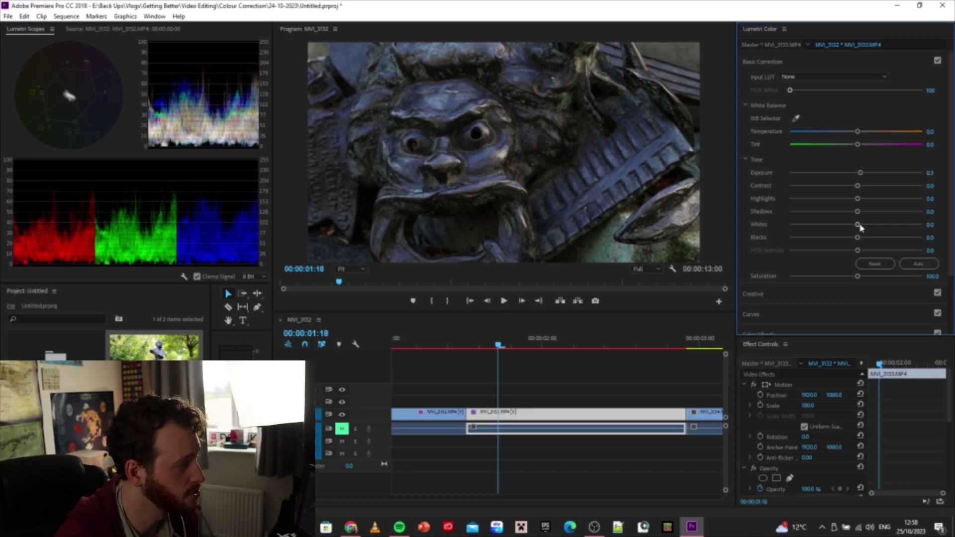
left_click_drag(859, 225, 895, 226)
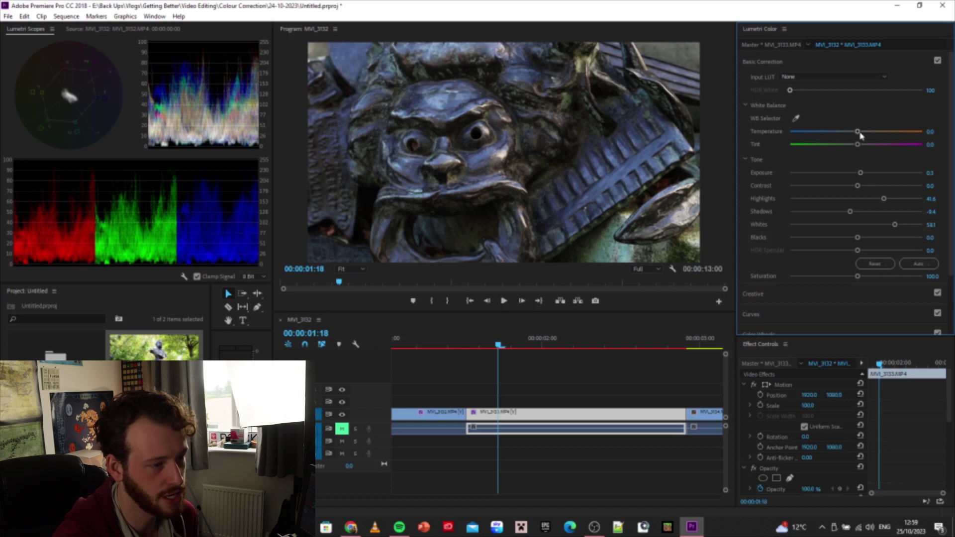
left_click_drag(858, 132, 876, 134)
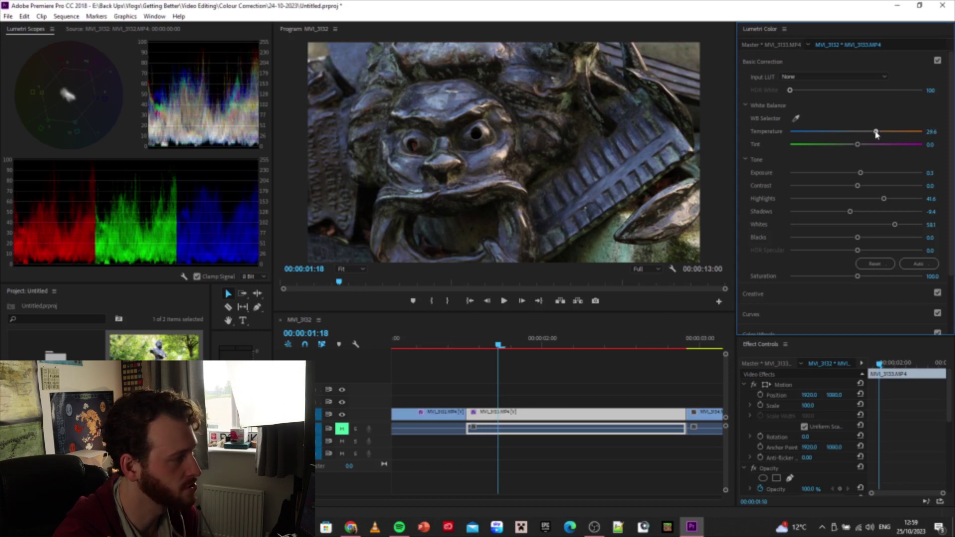
left_click_drag(876, 133, 882, 132)
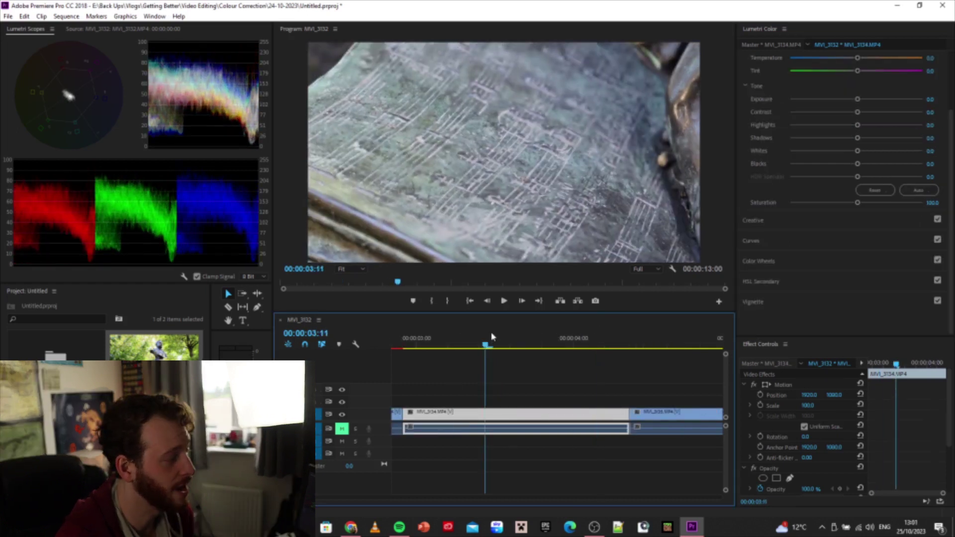
Raise the engraved plaque clip's Whites to about 44
left_click_drag(875, 224, 888, 225)
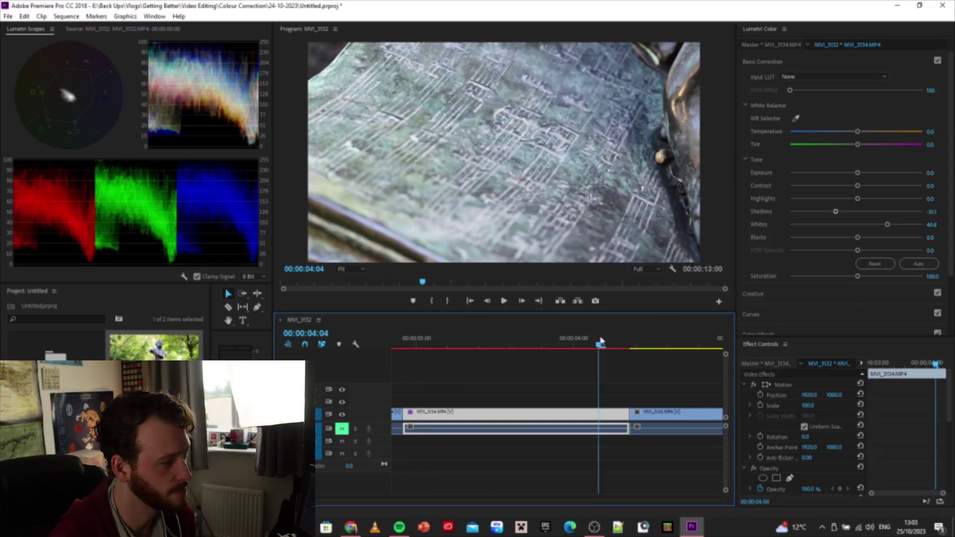